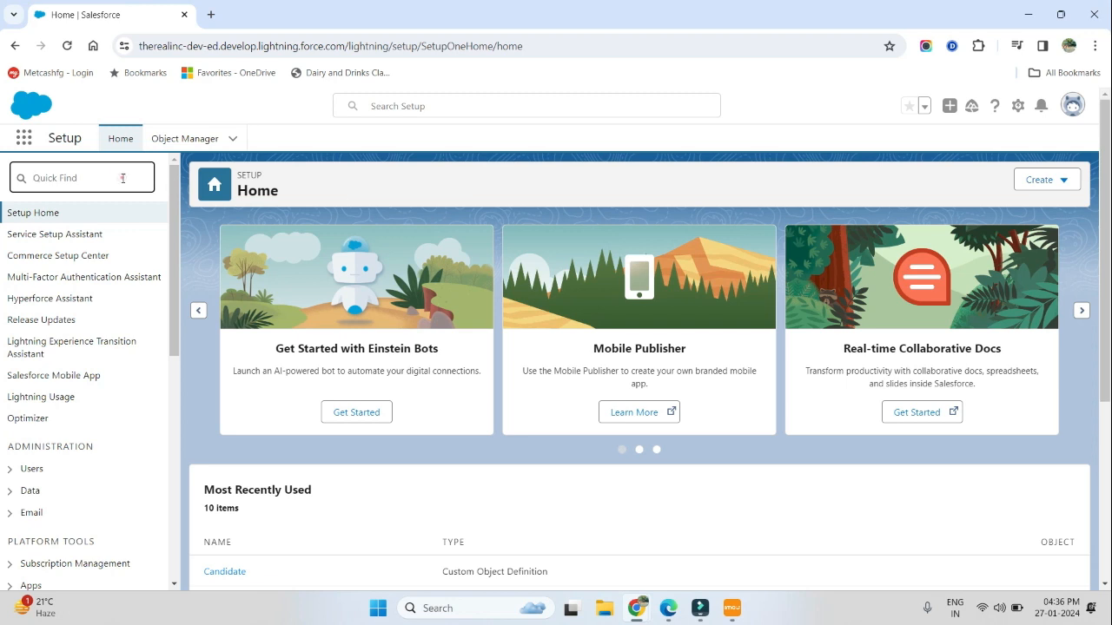
Step: Open the App Manager in Setup and start creating a new Lightning app
{"action": "type", "text": "app manager"}
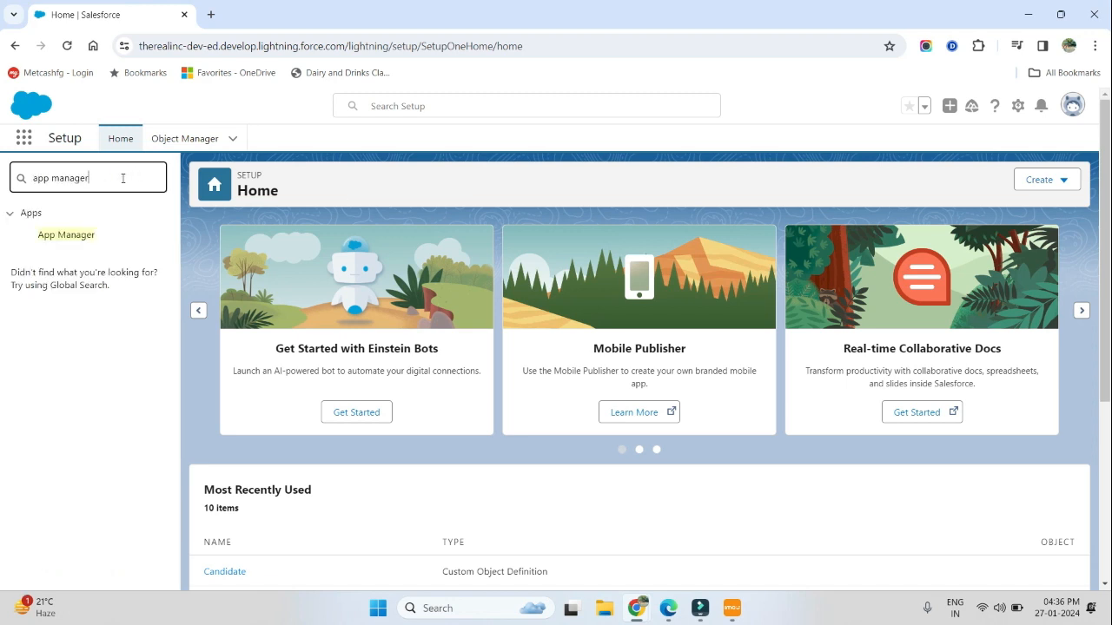
{"action": "left_click", "coordinate": [77, 241]}
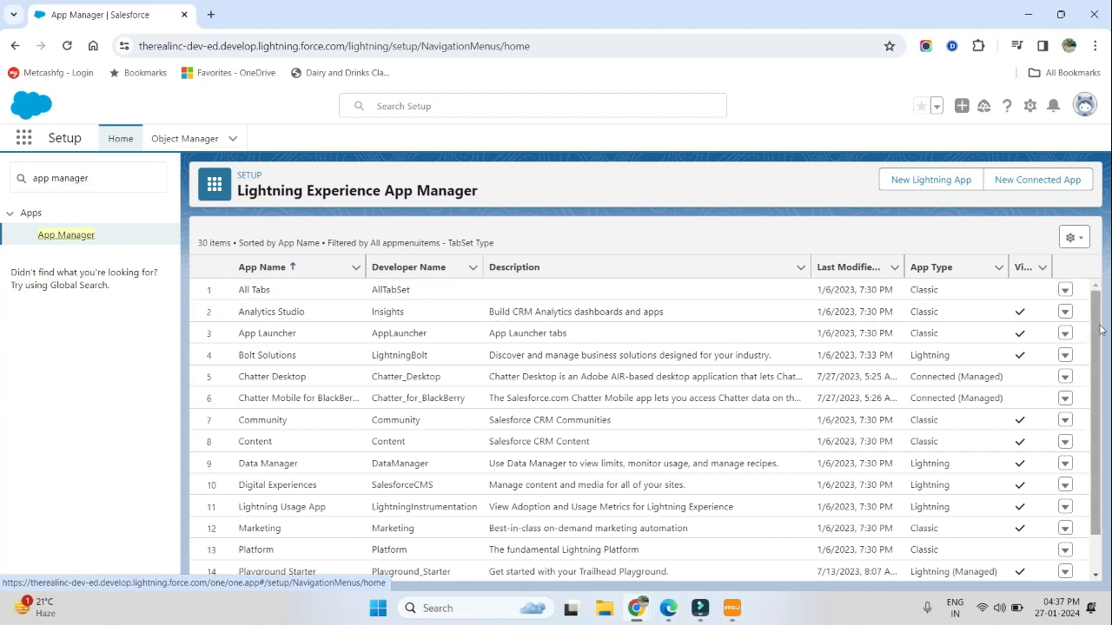
{"action": "scroll", "coordinate": [1097, 345], "scroll_direction": "down", "scroll_amount": 1}
{"action": "scroll", "coordinate": [1100, 330], "scroll_direction": "up", "scroll_amount": 1}
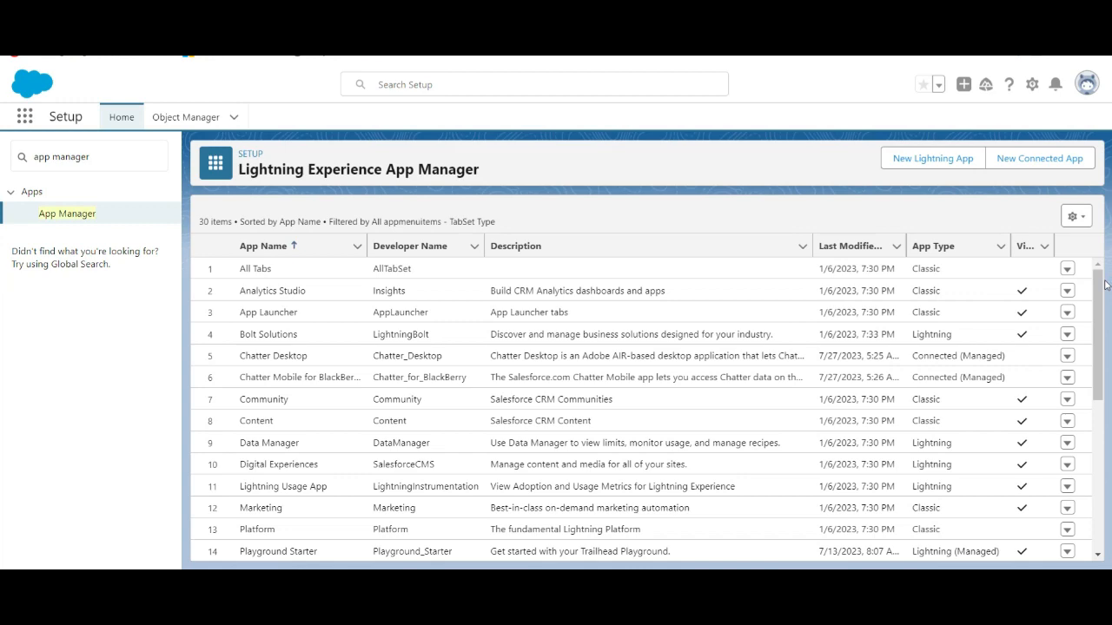
{"action": "mouse_move", "coordinate": [1099, 286]}
{"action": "left_mouse_down"}
{"action": "mouse_move", "coordinate": [1099, 314]}
{"action": "mouse_move", "coordinate": [1100, 271]}
{"action": "left_mouse_up"}
{"action": "left_click", "coordinate": [934, 165]}
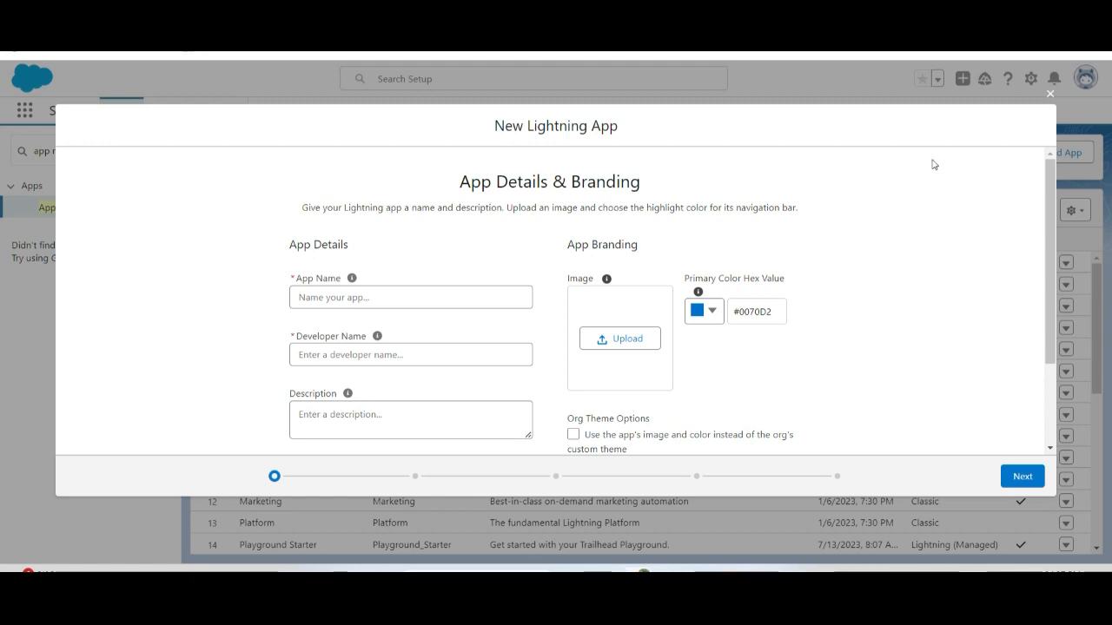
Step: Name the app Insurance Management with the developer name Insurance_Management, leaving the description empty
{"action": "left_click", "coordinate": [370, 300]}
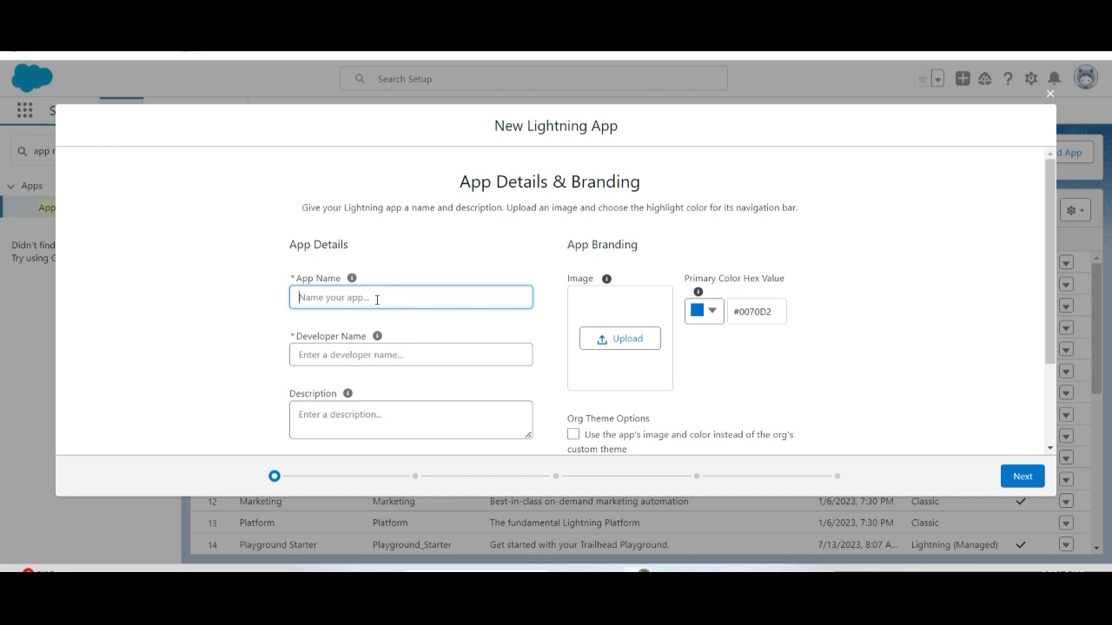
{"action": "type", "text": "Insurance Management"}
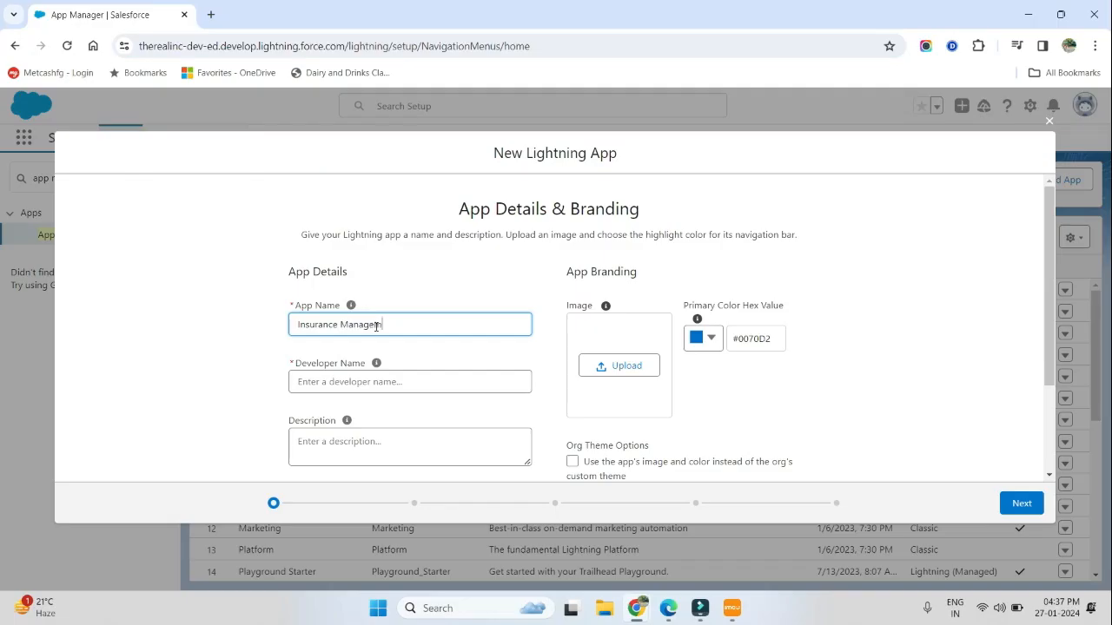
{"action": "left_click", "coordinate": [387, 381]}
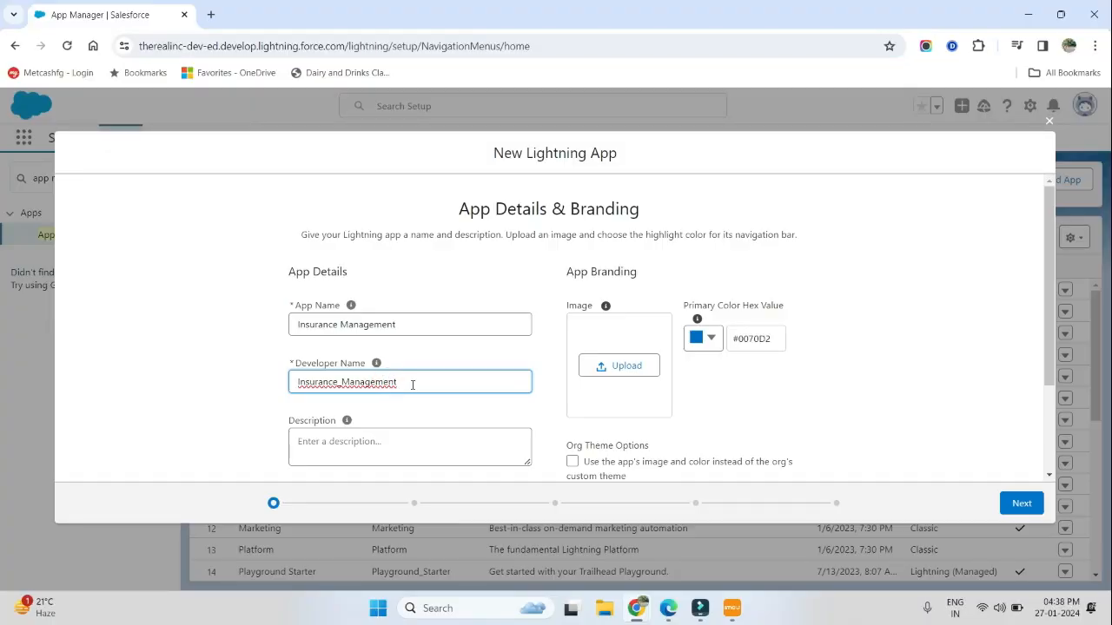
{"action": "left_click", "coordinate": [413, 382]}
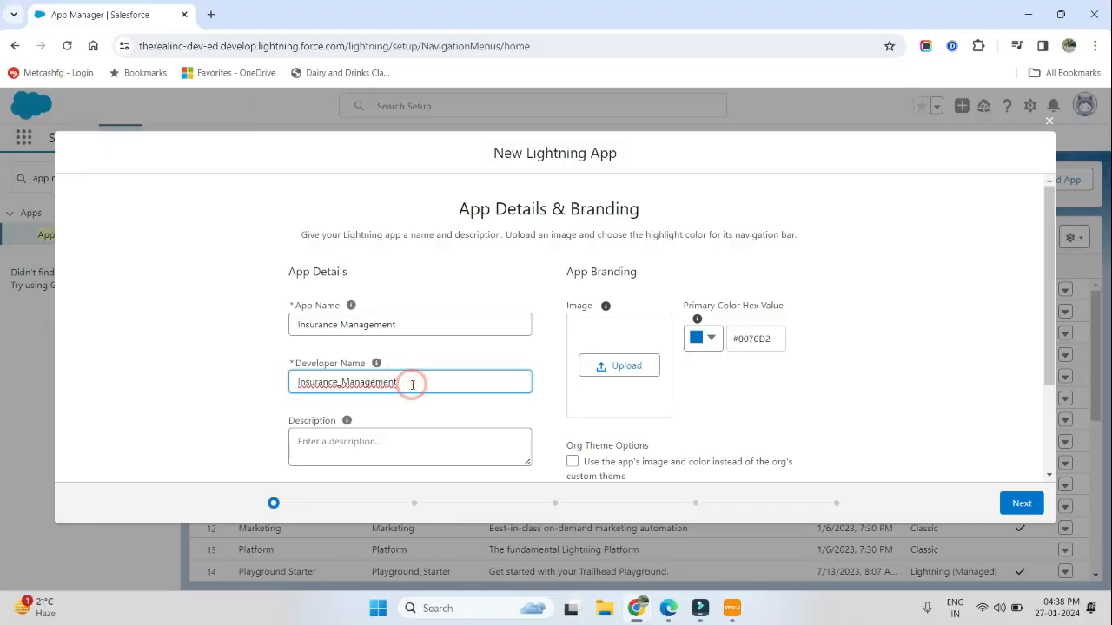
{"action": "left_click", "coordinate": [390, 448]}
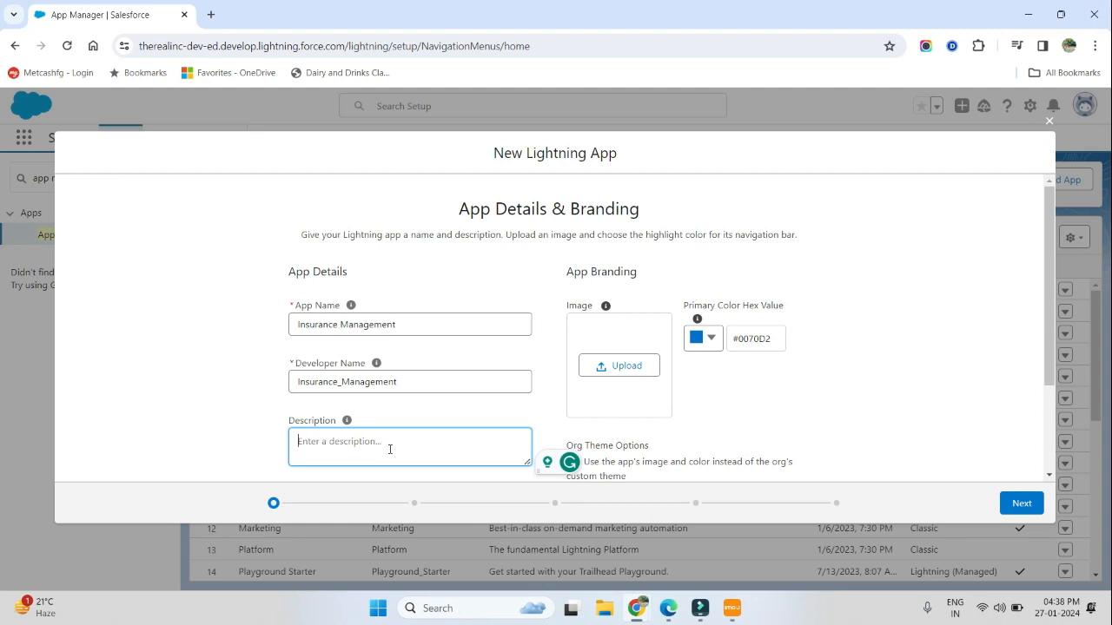
Step: Change the app's primary color to #4A6A87 and continue to the app options
{"action": "double_click", "coordinate": [771, 304]}
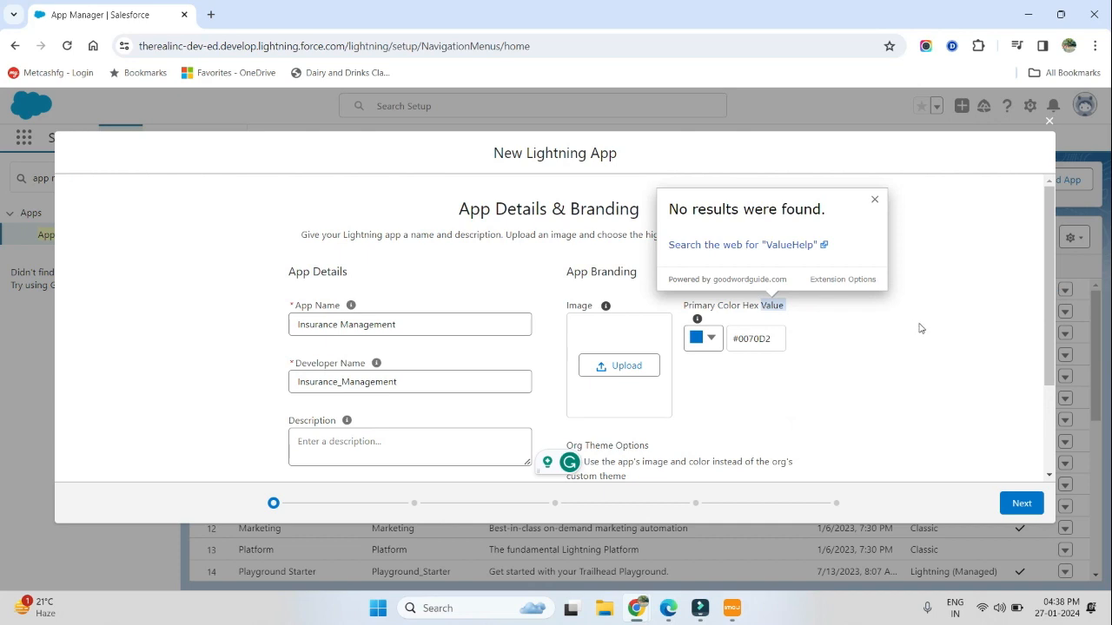
{"action": "left_click", "coordinate": [920, 328]}
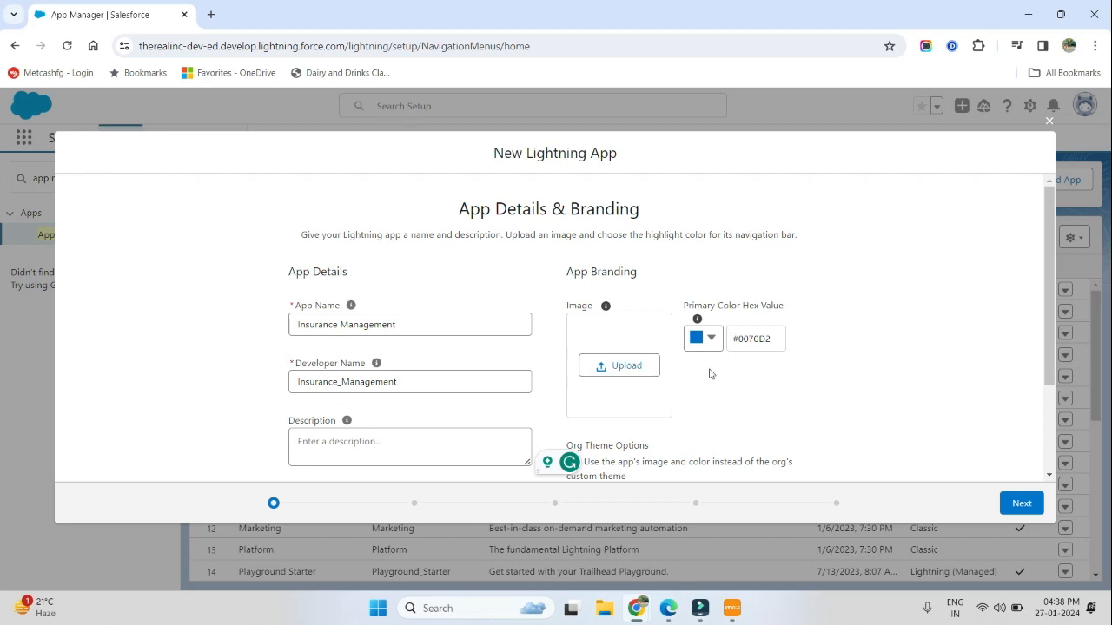
{"action": "left_click", "coordinate": [709, 339]}
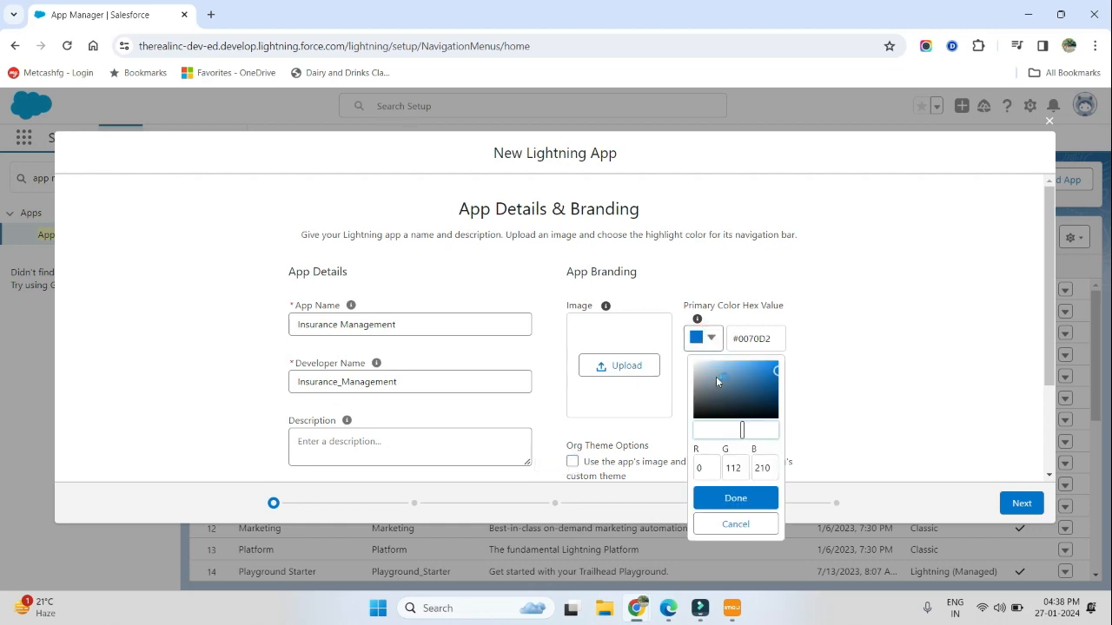
{"action": "left_click", "coordinate": [732, 388]}
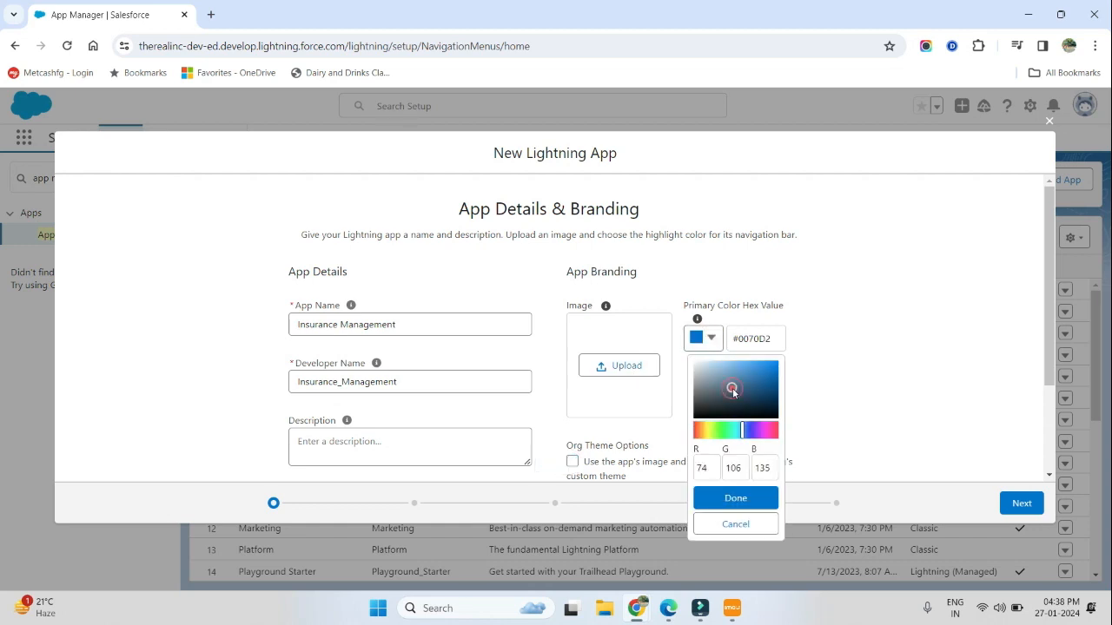
{"action": "left_click", "coordinate": [734, 498]}
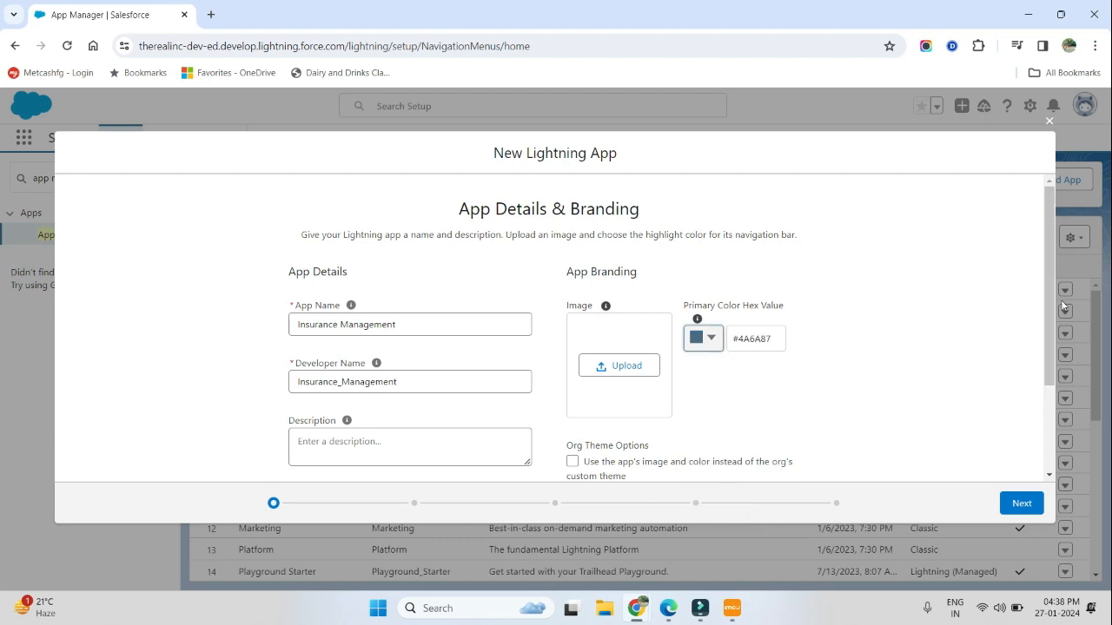
{"action": "left_click_drag", "start_coordinate": [1047, 299], "coordinate": [1051, 399]}
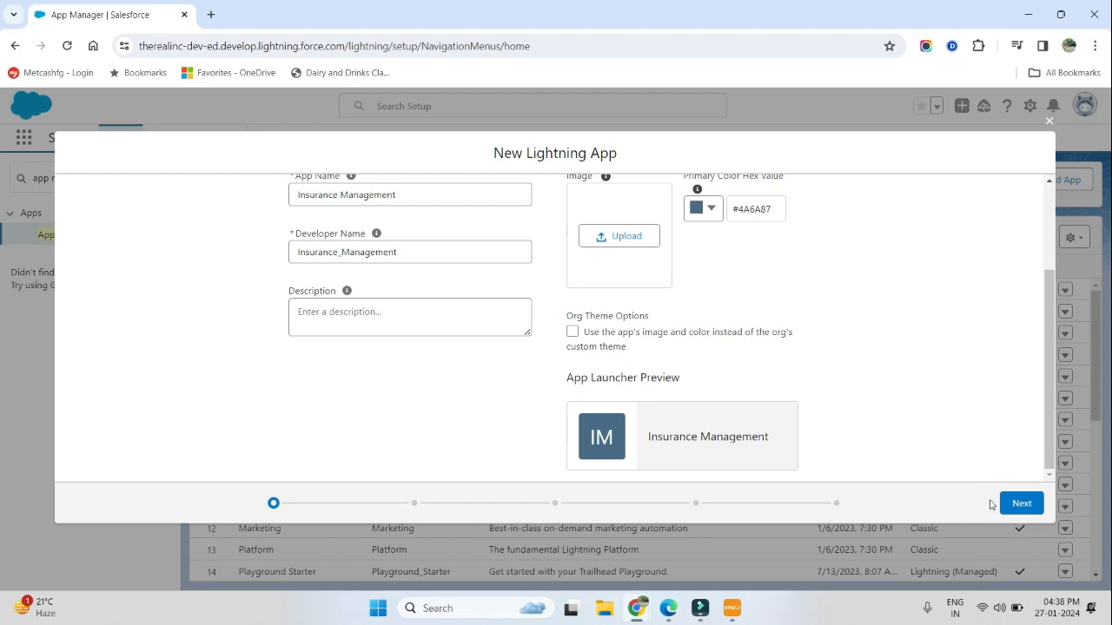
{"action": "left_click", "coordinate": [1019, 504]}
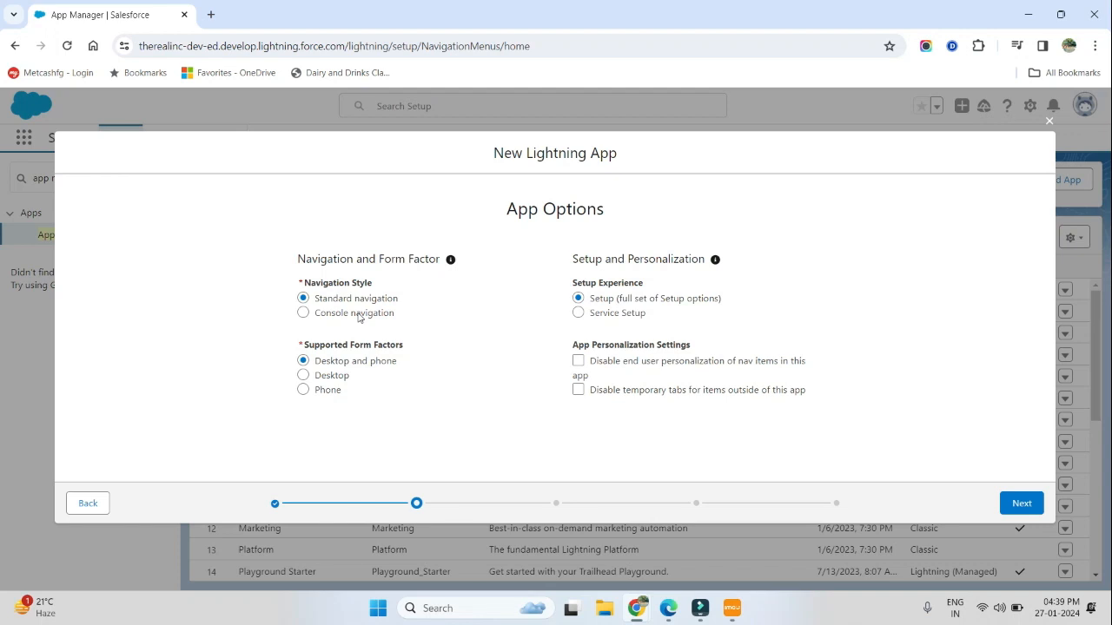
Step: Choose Standard navigation as the navigation style and accept the remaining app options
{"action": "left_click_drag", "start_coordinate": [352, 298], "coordinate": [328, 297]}
{"action": "left_click", "coordinate": [362, 312]}
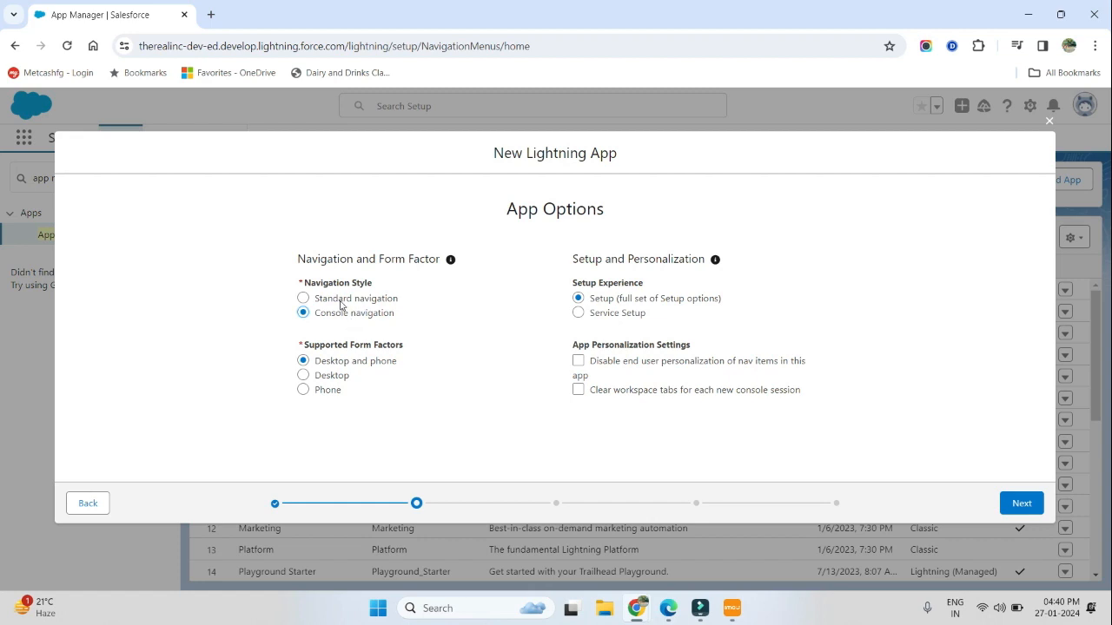
{"action": "left_click", "coordinate": [340, 301]}
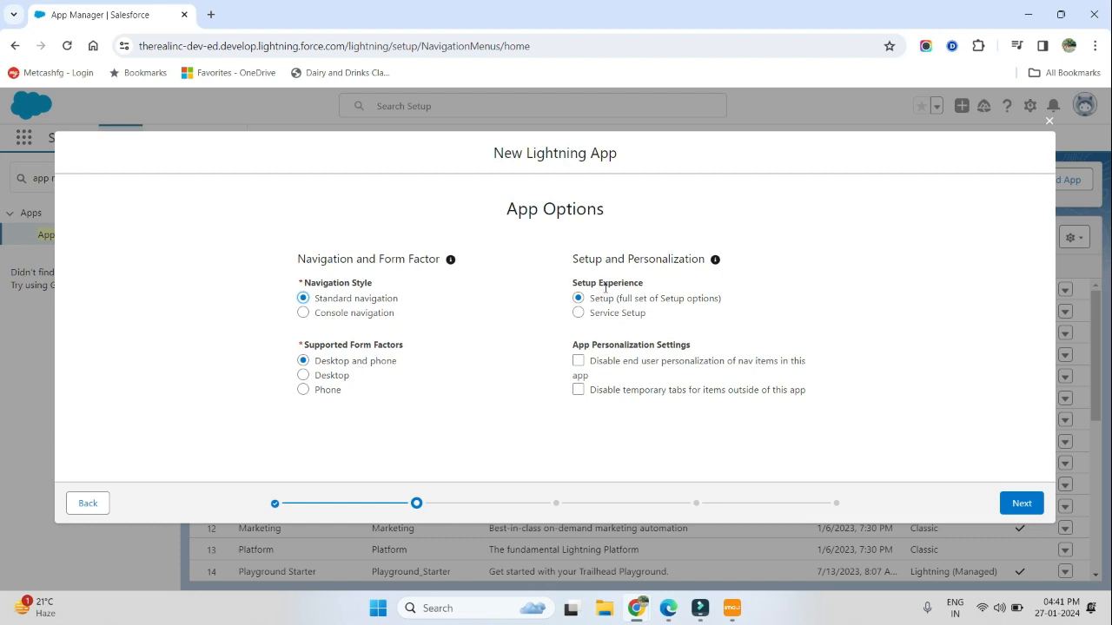
{"action": "mouse_move", "coordinate": [605, 287]}
{"action": "left_click", "coordinate": [1021, 503]}
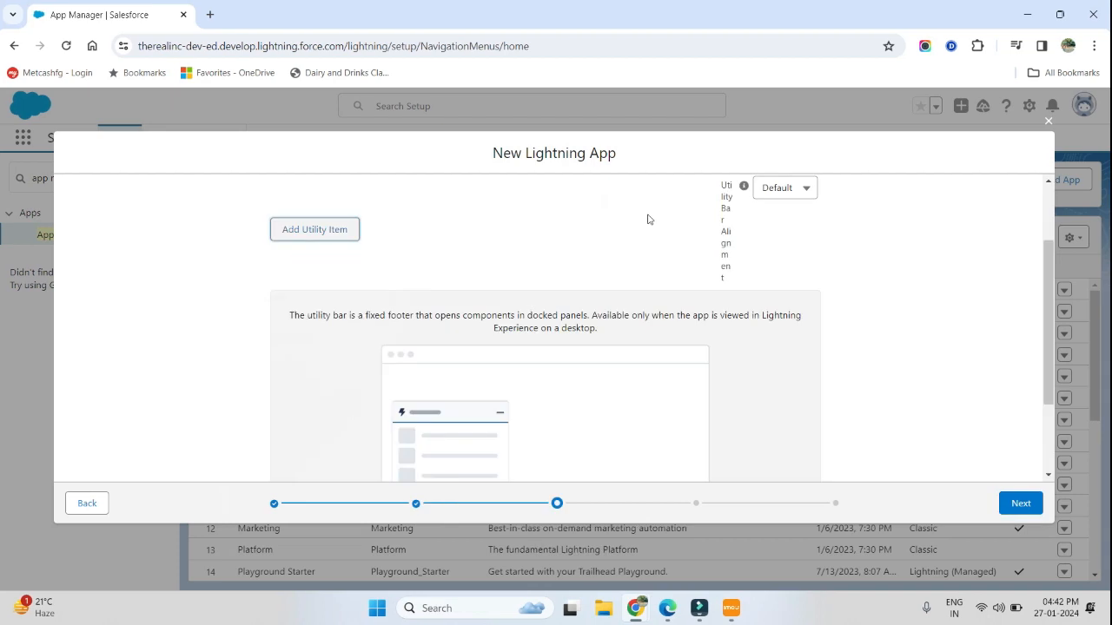
Step: Look through the available utility items, add none, and continue to the navigation items
{"action": "left_click", "coordinate": [305, 229]}
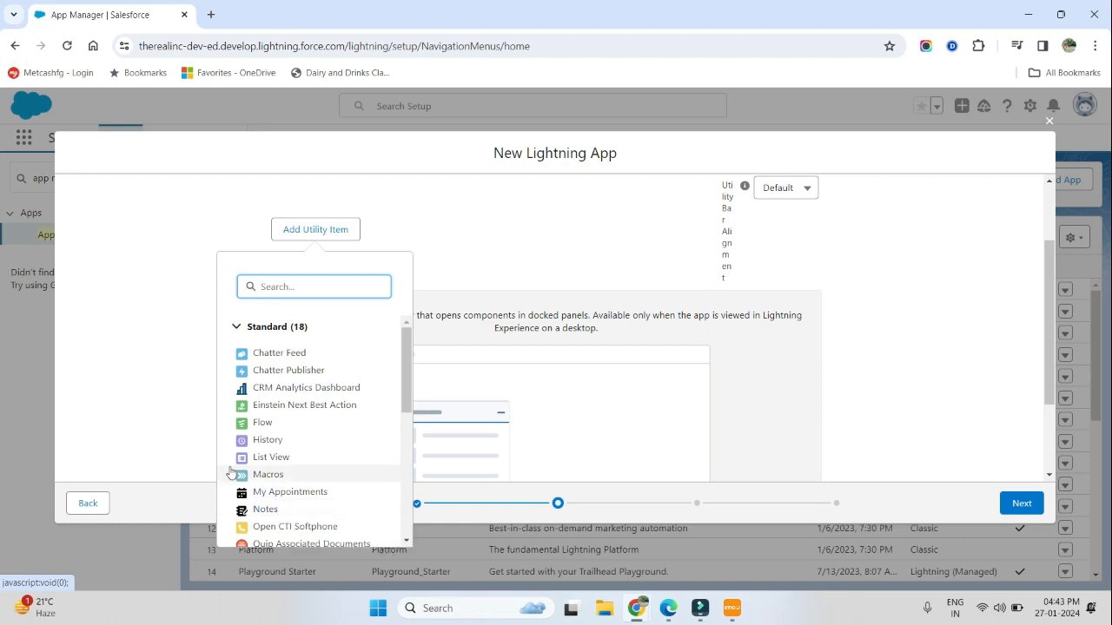
{"action": "left_click", "coordinate": [149, 360]}
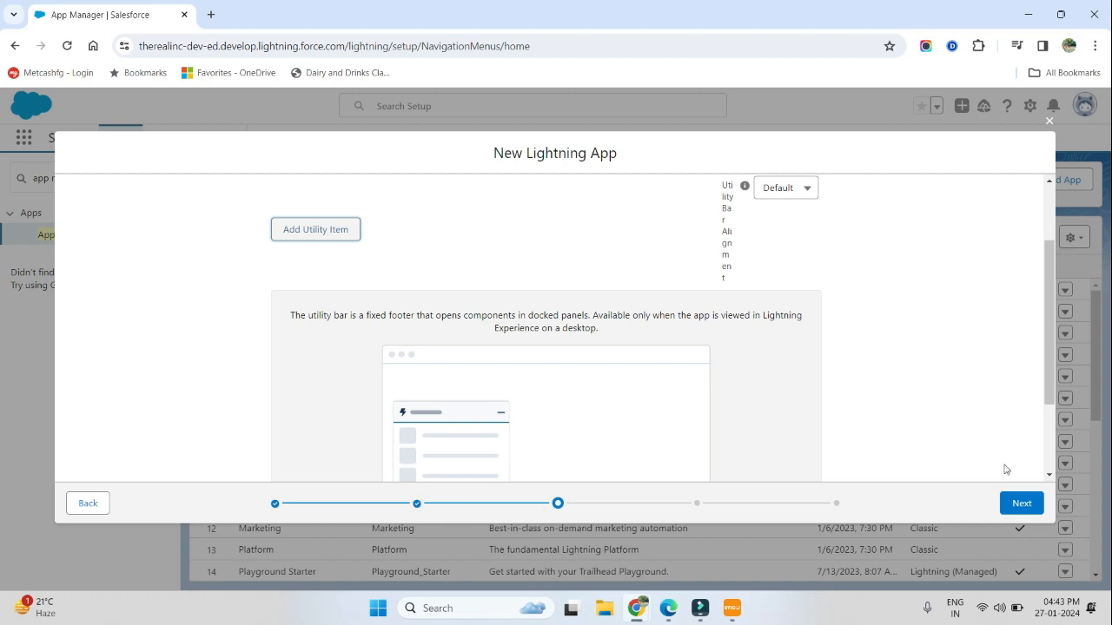
{"action": "left_click", "coordinate": [1020, 509]}
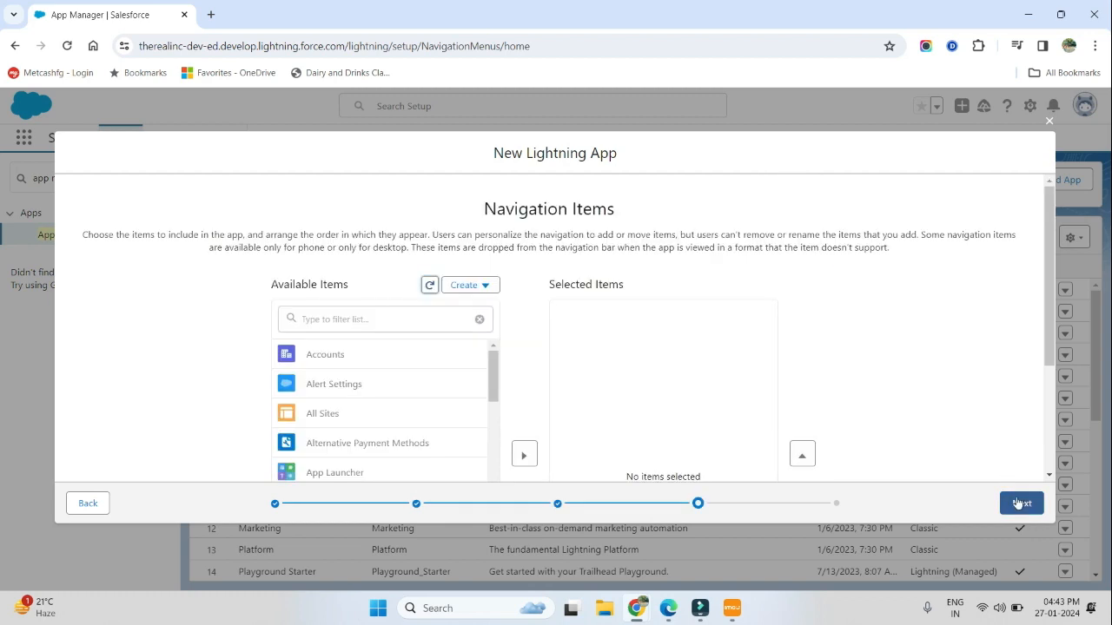
Step: Find Accounts among the available items and add it to the app's selected navigation items
{"action": "left_click", "coordinate": [371, 319]}
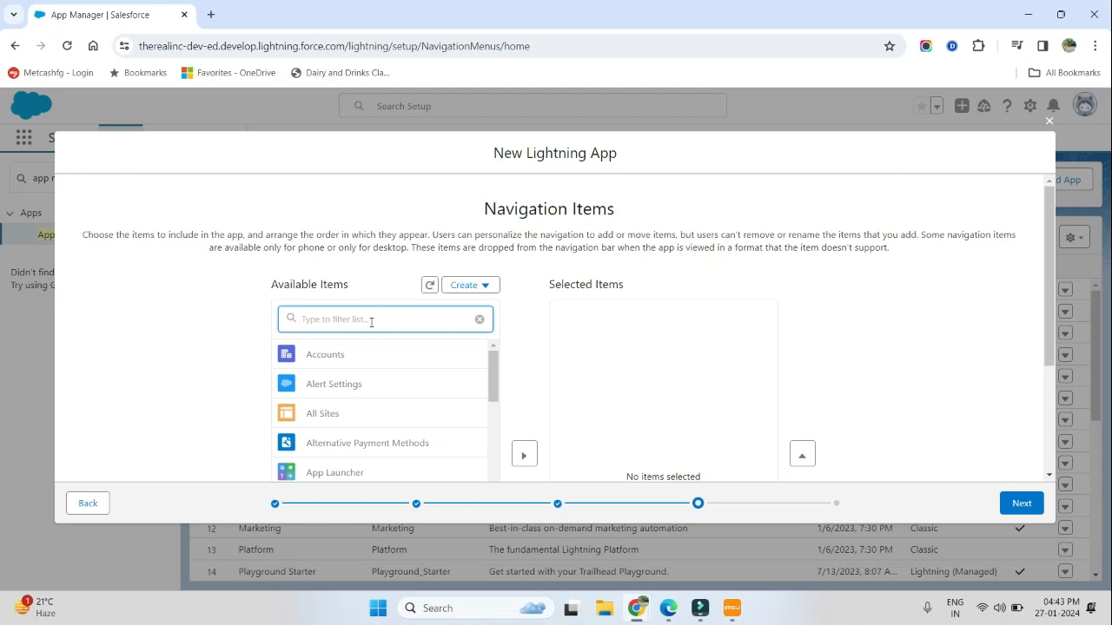
{"action": "type", "text": "acco"}
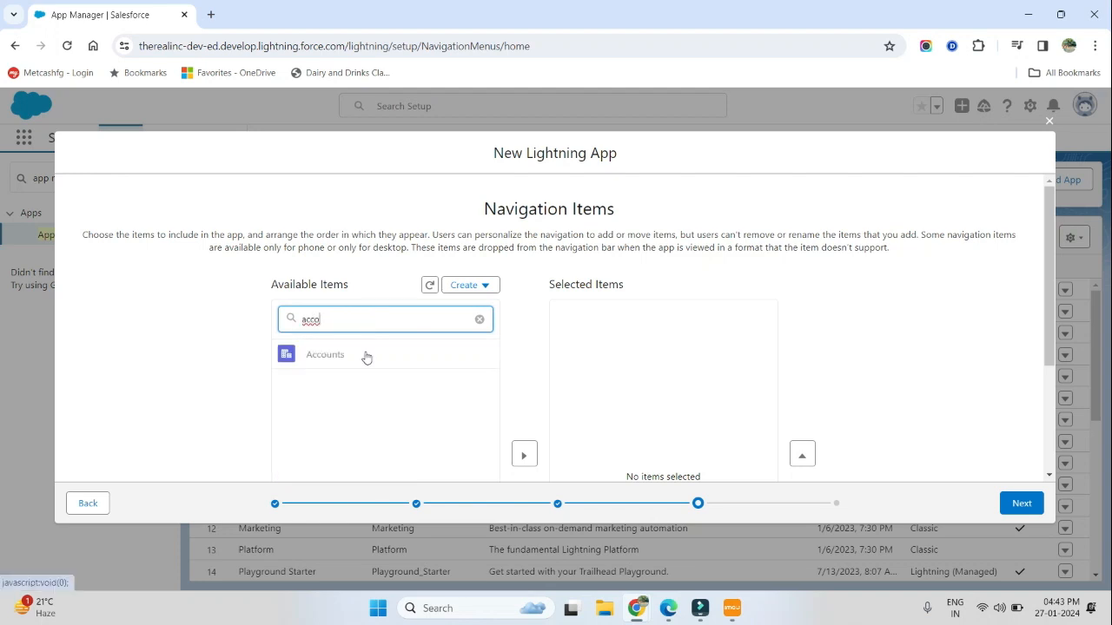
{"action": "left_click", "coordinate": [365, 355]}
{"action": "scroll", "coordinate": [364, 353], "scroll_direction": "down", "scroll_amount": 2}
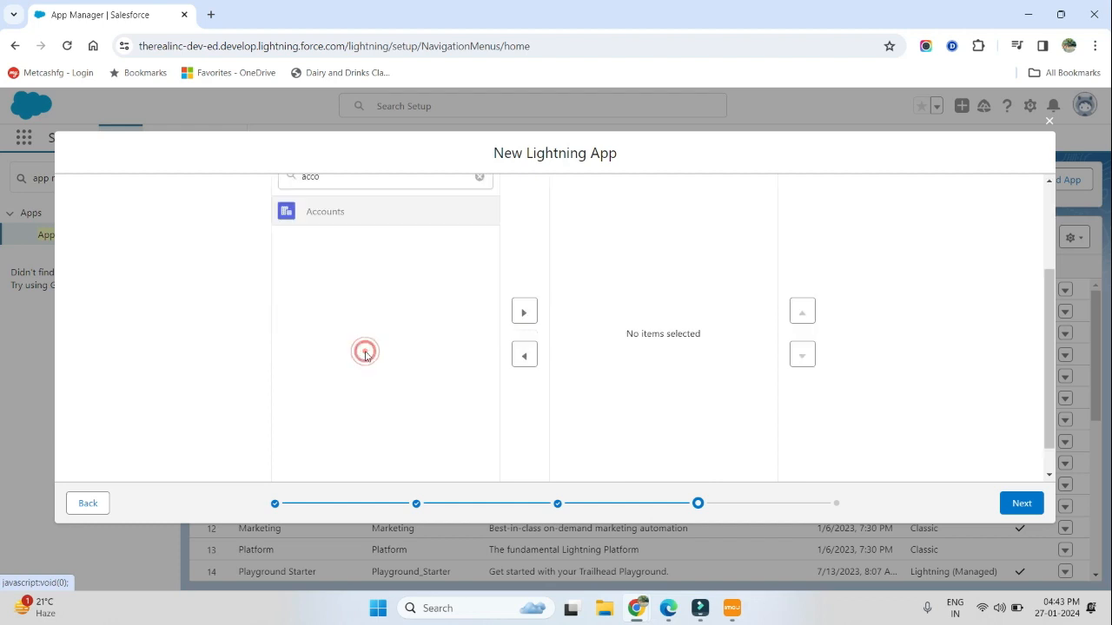
{"action": "left_click", "coordinate": [524, 313]}
{"action": "scroll", "coordinate": [523, 314], "scroll_direction": "up", "scroll_amount": 2}
Step: Add Contacts to the app's selected navigation items and continue to the user profiles
{"action": "left_click", "coordinate": [409, 286]}
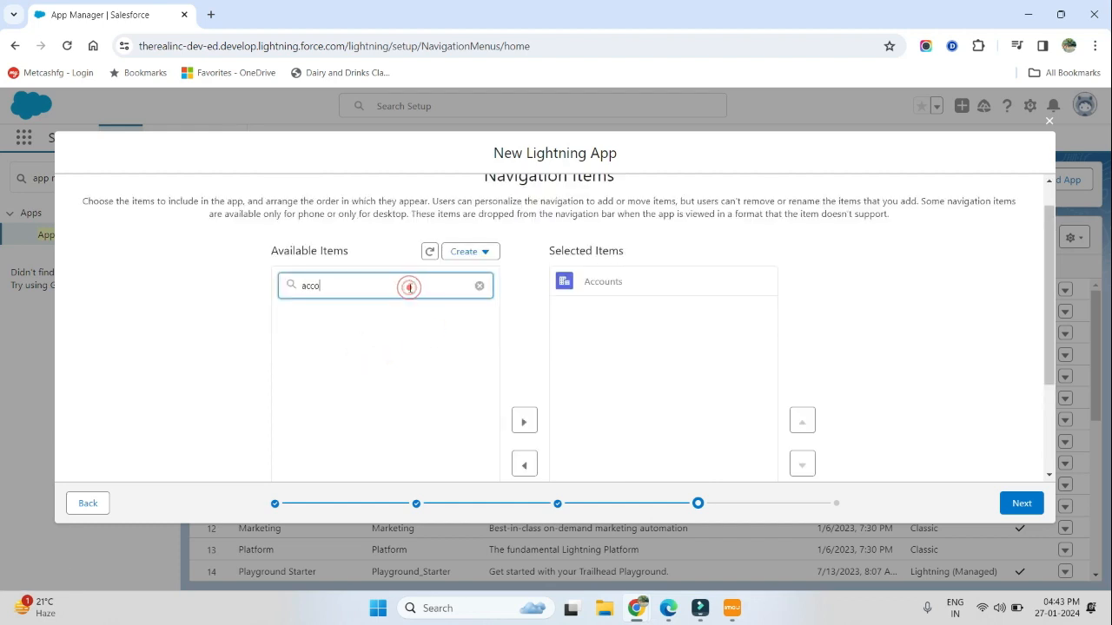
{"action": "key", "text": "BackSpace"}
{"action": "key", "text": "BackSpace"}
{"action": "key", "text": "BackSpace"}
{"action": "key", "text": "BackSpace"}
{"action": "type", "text": "cont"}
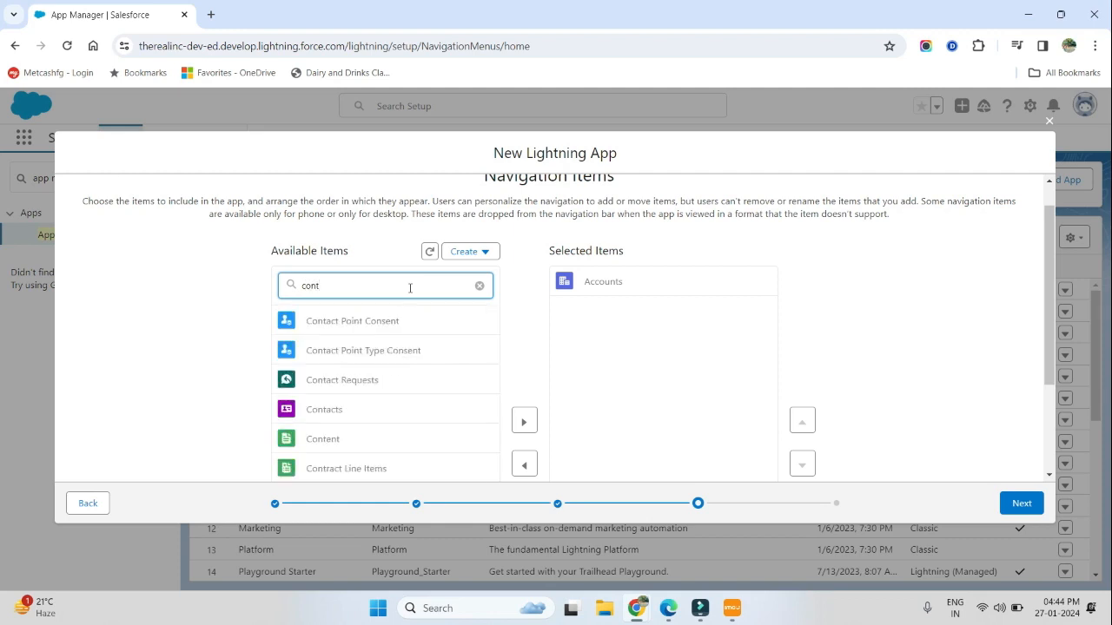
{"action": "left_click", "coordinate": [364, 412]}
{"action": "scroll", "coordinate": [364, 415], "scroll_direction": "down", "scroll_amount": 1}
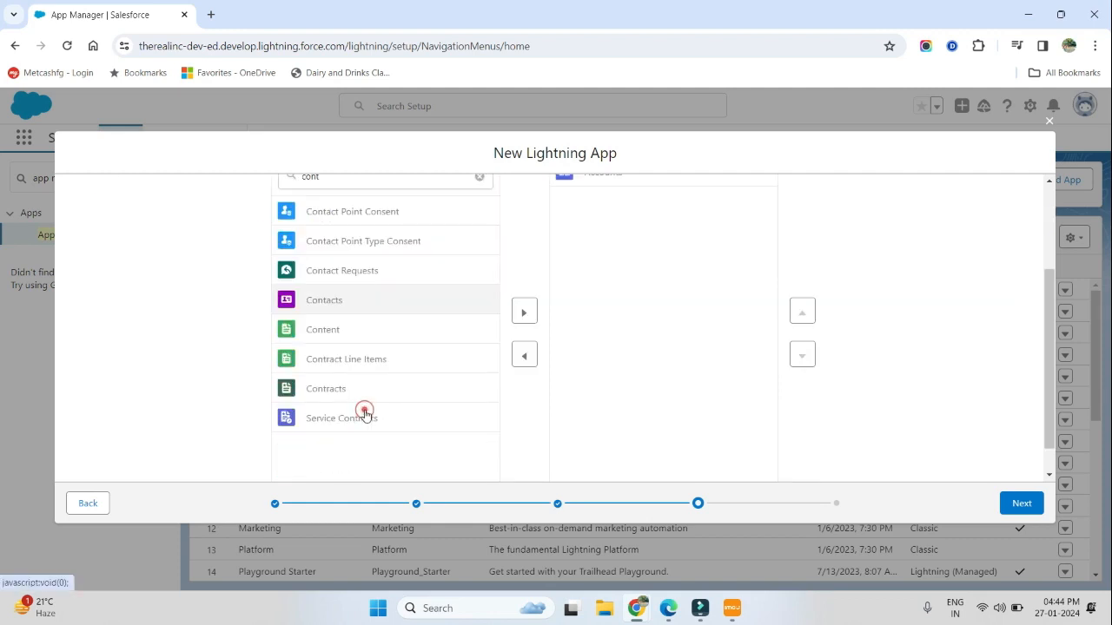
{"action": "left_click", "coordinate": [524, 313]}
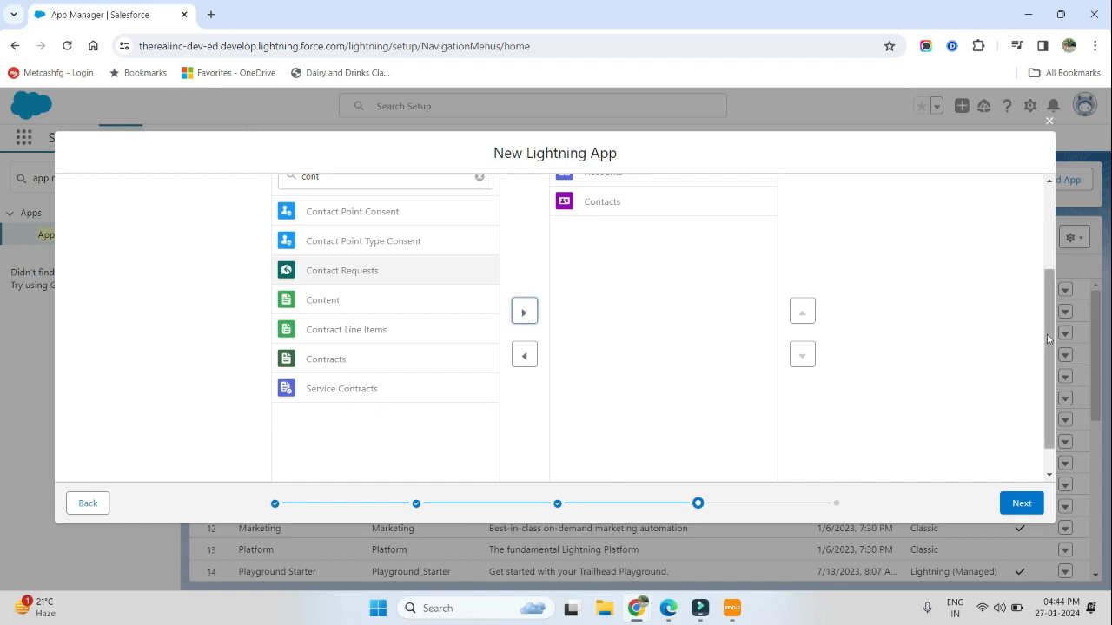
{"action": "left_click_drag", "start_coordinate": [1048, 337], "coordinate": [1050, 302]}
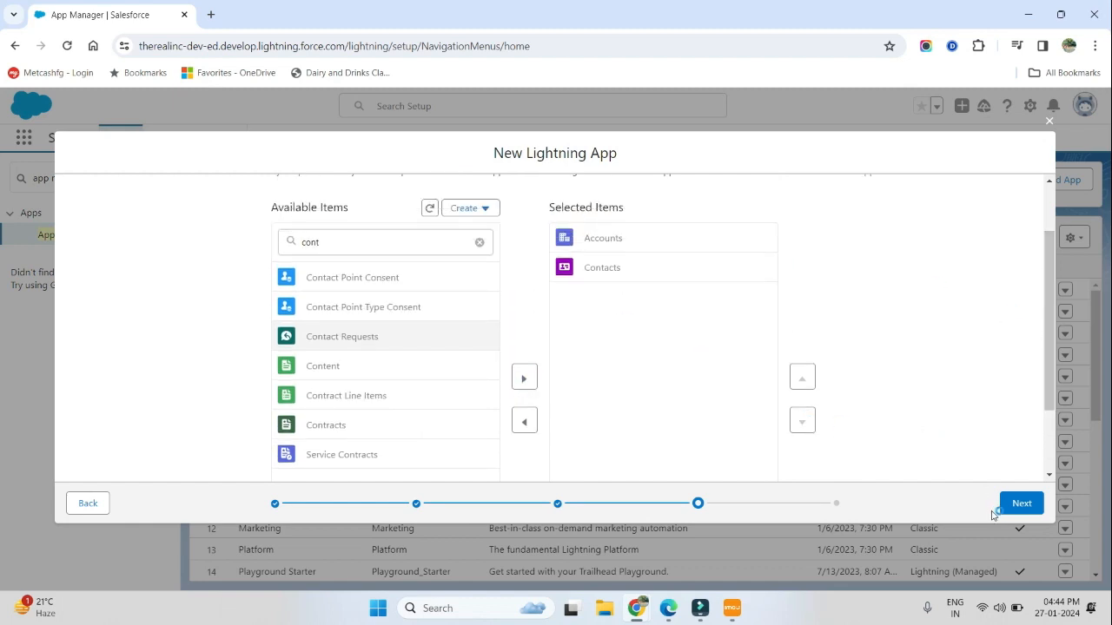
{"action": "left_click", "coordinate": [1022, 504]}
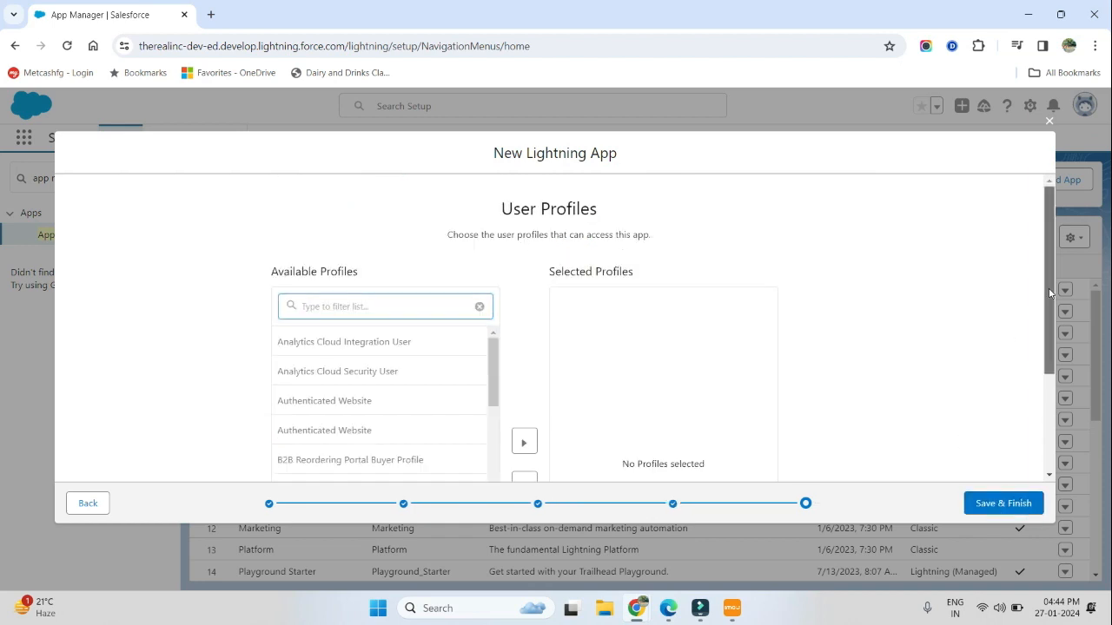
Step: Give the System Administrator profile access to the app, then save and finish the app
{"action": "scroll", "coordinate": [1049, 293], "scroll_direction": "down", "scroll_amount": 1}
{"action": "scroll", "coordinate": [1049, 278], "scroll_direction": "up", "scroll_amount": 1}
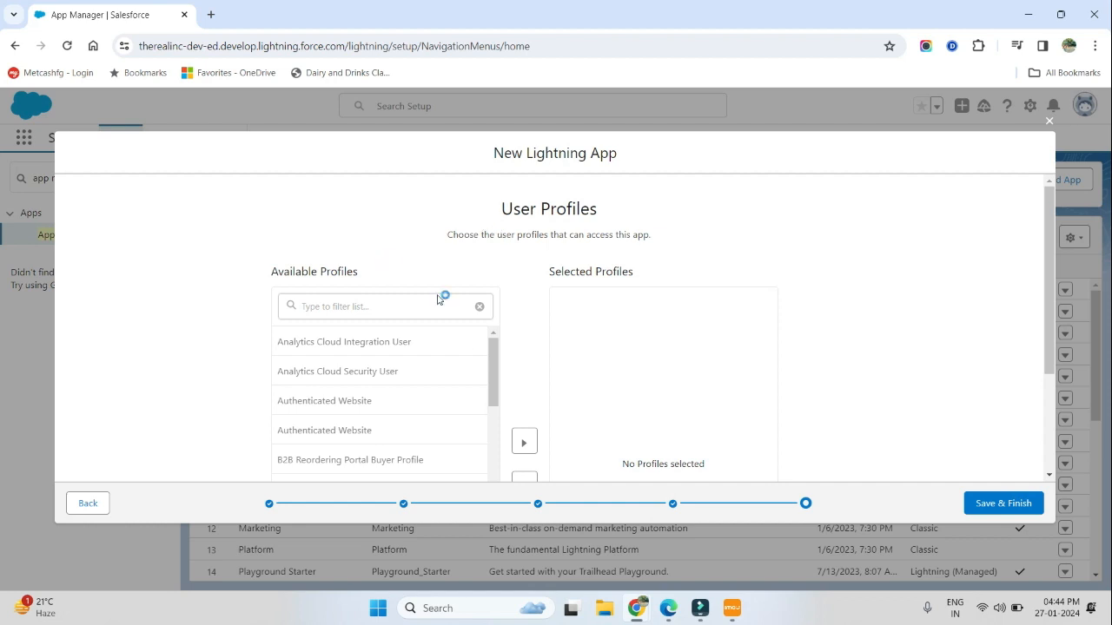
{"action": "scroll", "coordinate": [492, 352], "scroll_direction": "down", "scroll_amount": 1}
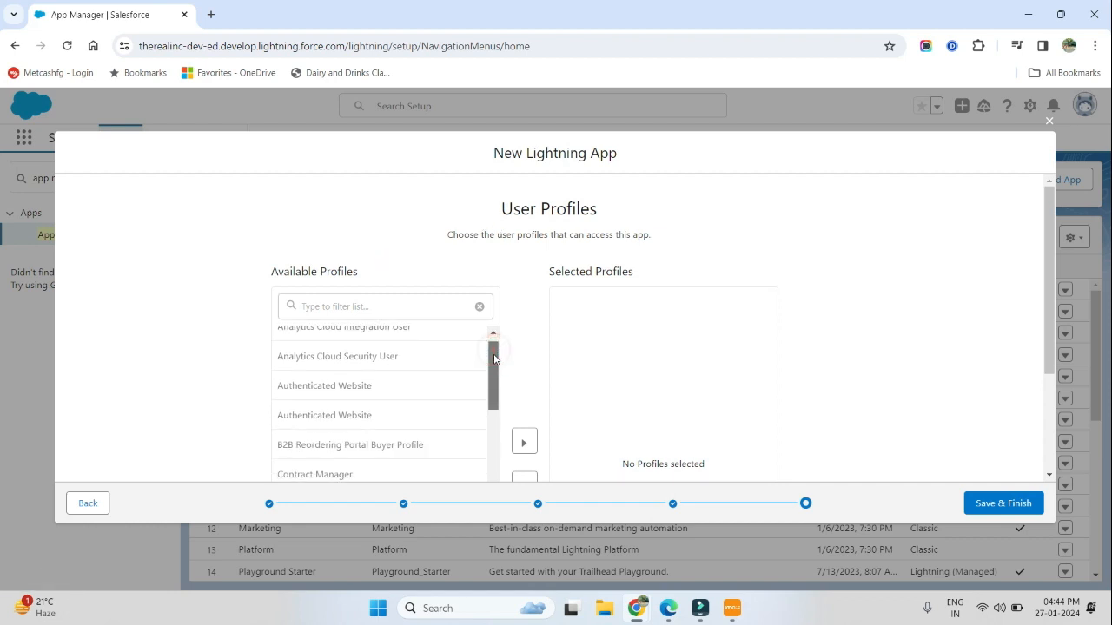
{"action": "scroll", "coordinate": [492, 352], "scroll_direction": "up", "scroll_amount": 1}
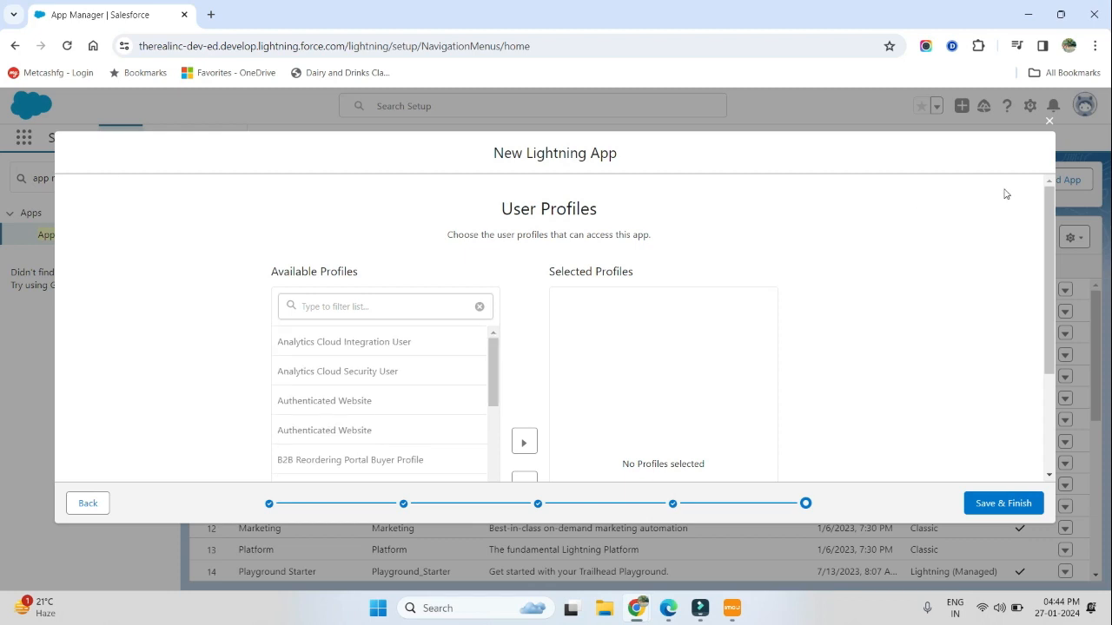
{"action": "left_click_drag", "start_coordinate": [1047, 212], "coordinate": [1048, 284]}
{"action": "left_click_drag", "start_coordinate": [495, 276], "coordinate": [495, 441]}
{"action": "left_click", "coordinate": [383, 444]}
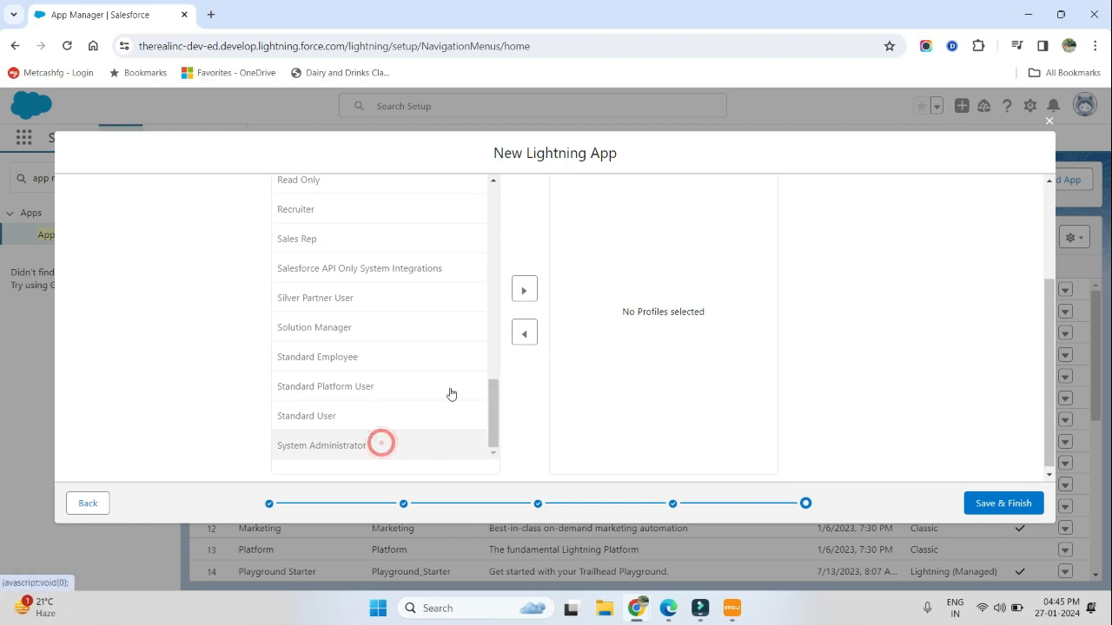
{"action": "left_click", "coordinate": [525, 292]}
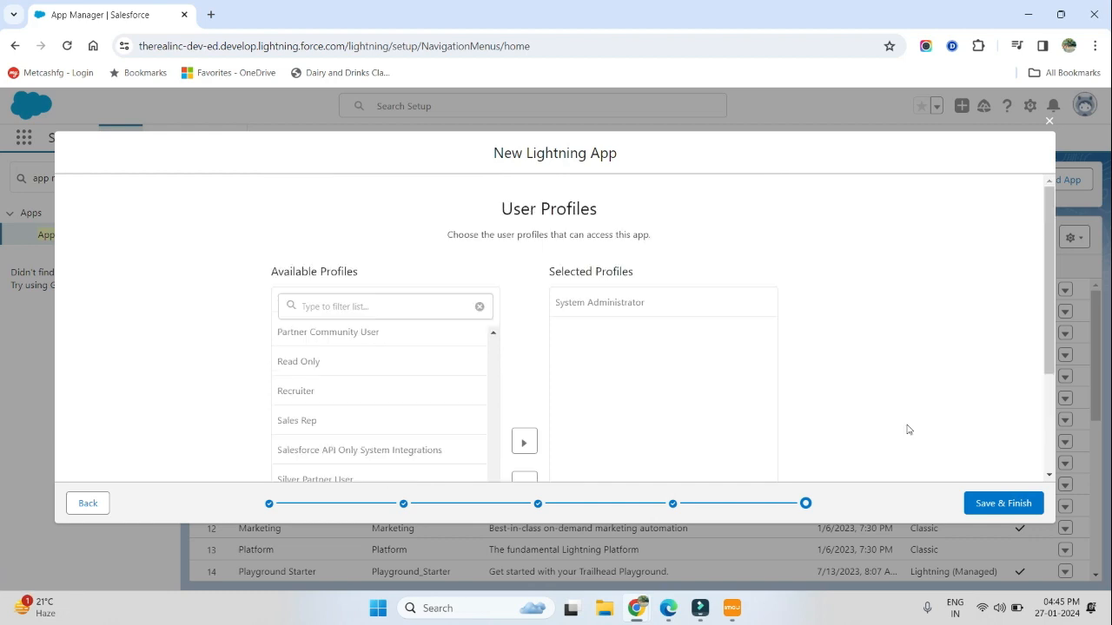
{"action": "left_click", "coordinate": [1009, 508]}
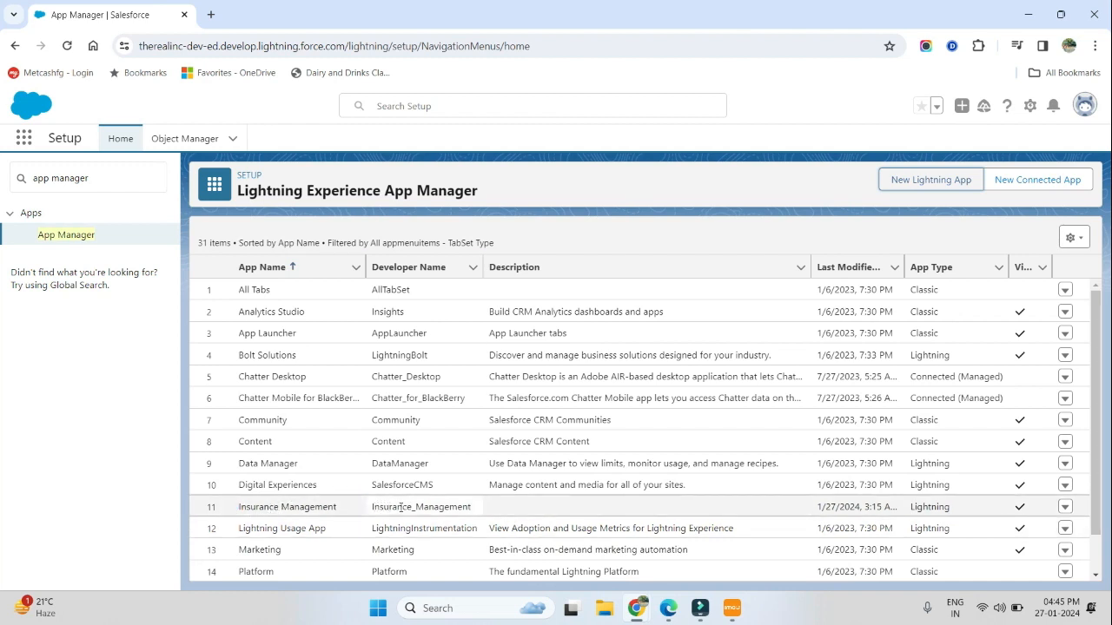
Step: Search the App Launcher for "ins" and open the Insurance Management app
{"action": "left_click", "coordinate": [26, 140]}
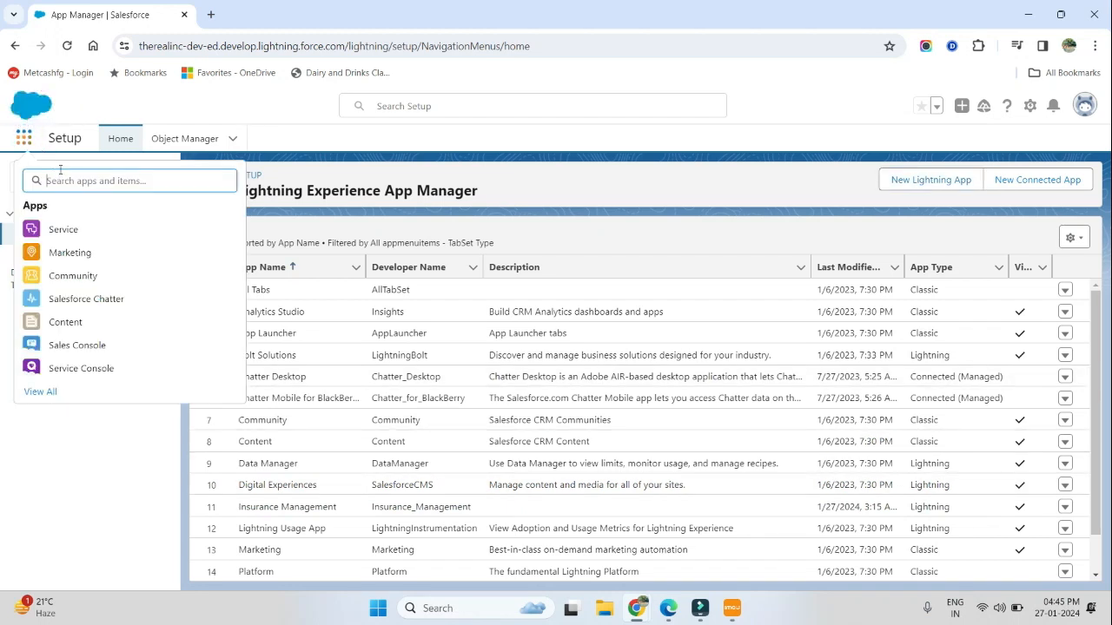
{"action": "type", "text": "ins"}
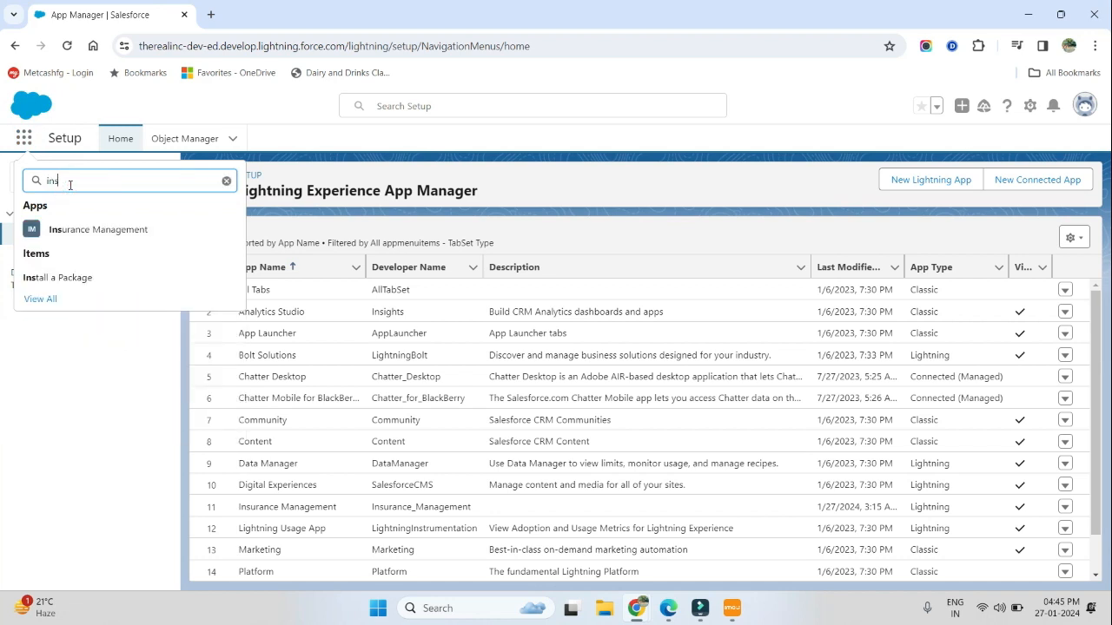
{"action": "left_click", "coordinate": [84, 231]}
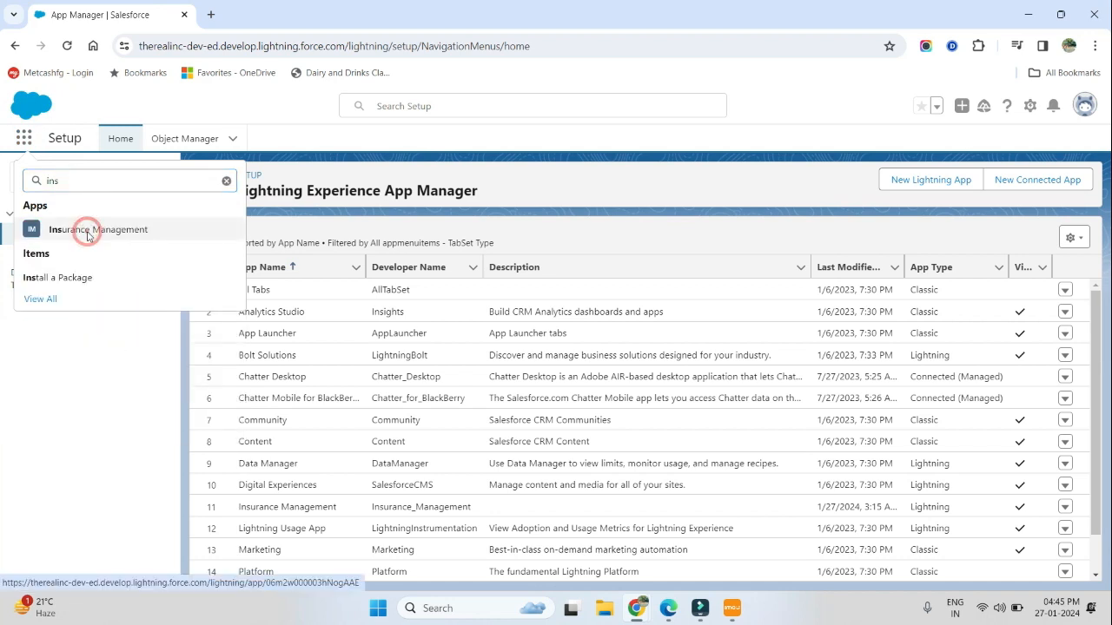